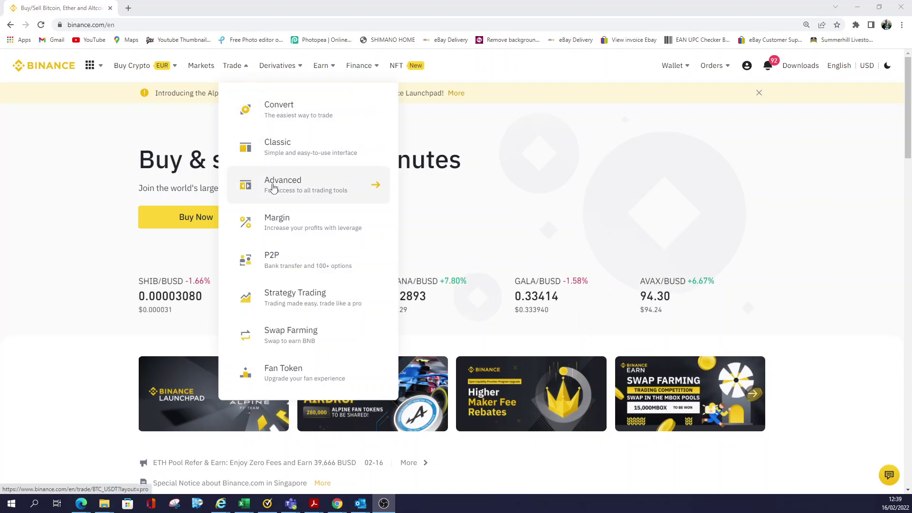
# Step: Open the Advanced BTC/USDT trading interface from the Trade menu
pyautogui.click(273, 188)
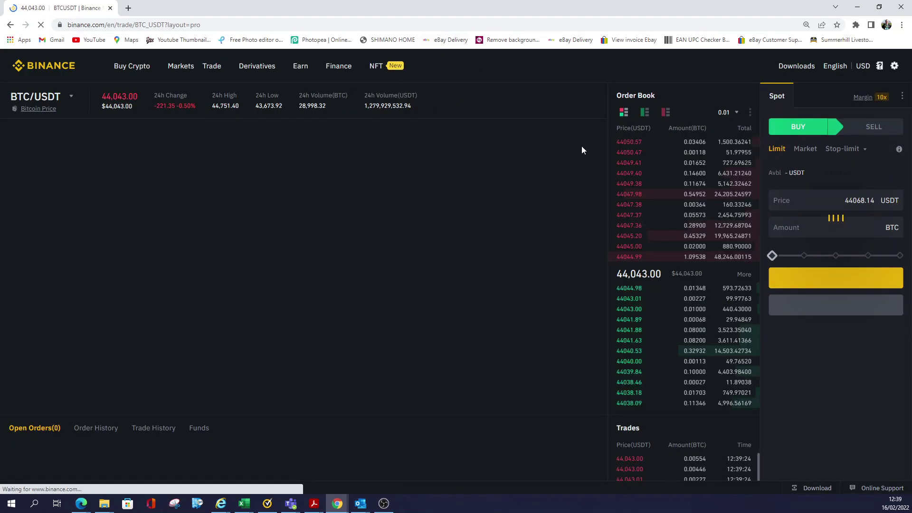
pyautogui.scroll(-1, 656, 269)
pyautogui.scroll(-1, 656, 269)
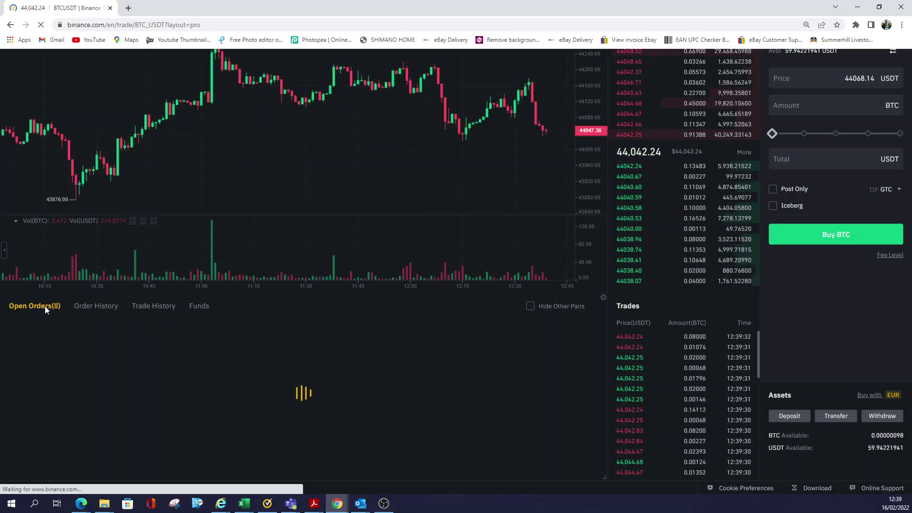
# Step: Switch from Order History to Trade History, widening the range from 1 Week to 3 Months
pyautogui.click(101, 310)
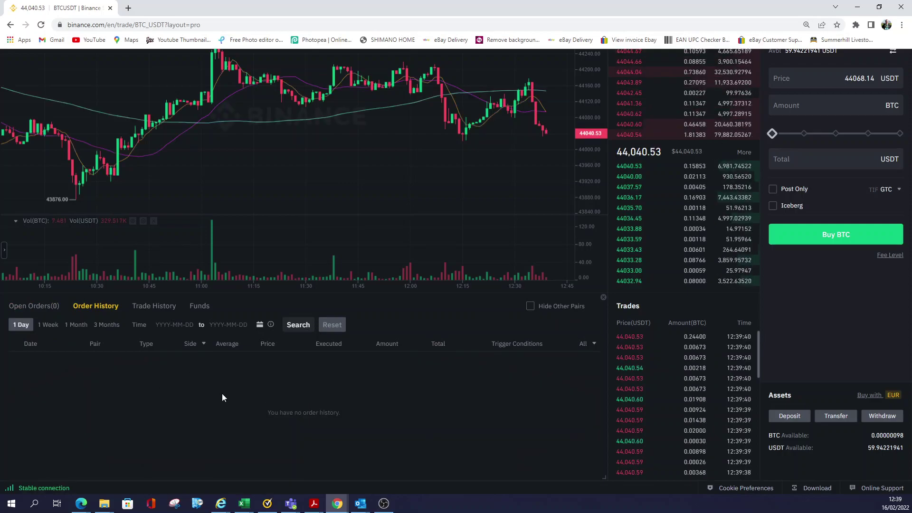
pyautogui.click(155, 308)
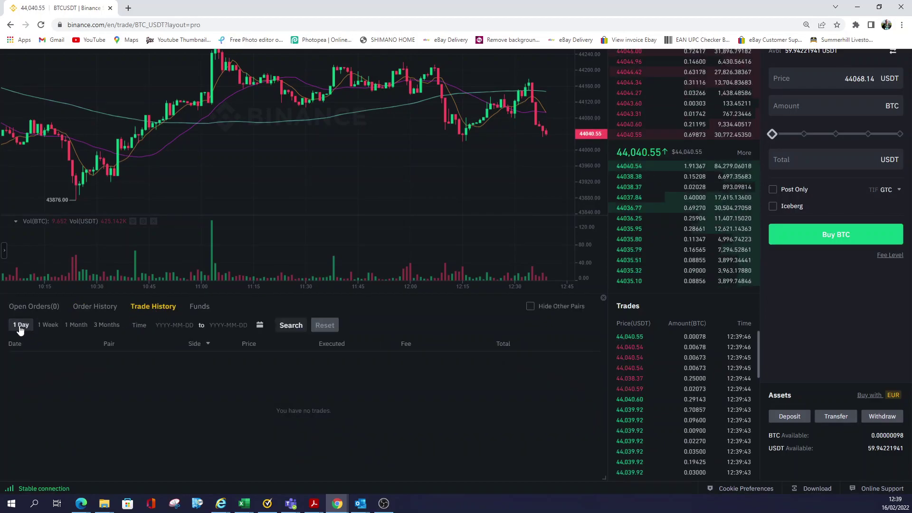
pyautogui.click(47, 326)
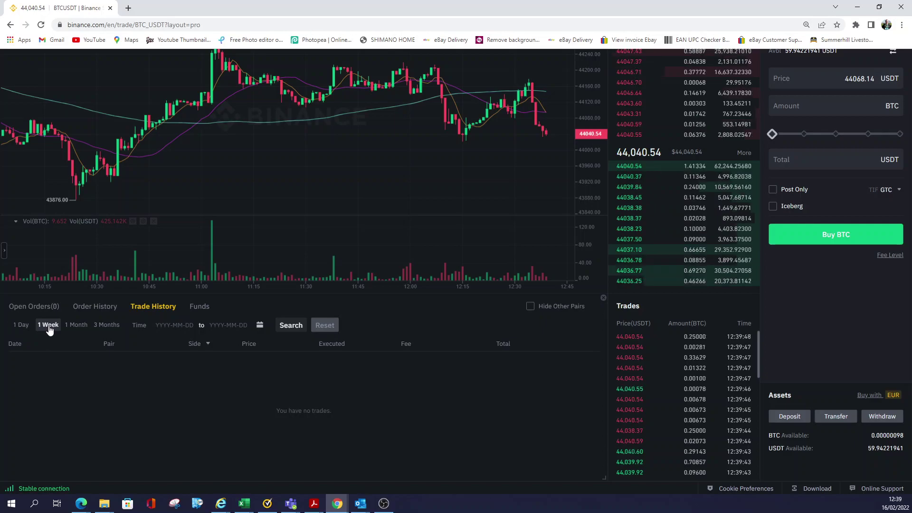
pyautogui.click(76, 325)
pyautogui.click(106, 325)
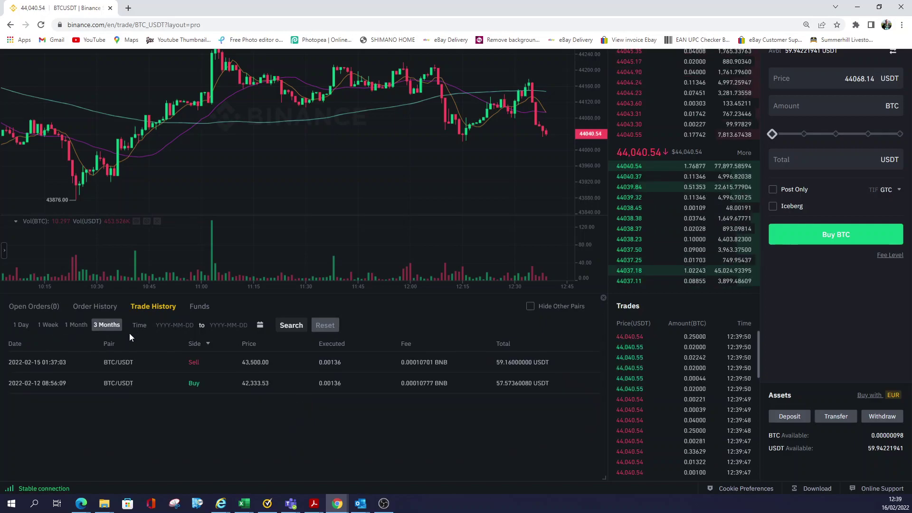
# Step: Pick 1 February 2021 as the start date in the calendar, then advance to April 2021
pyautogui.click(180, 328)
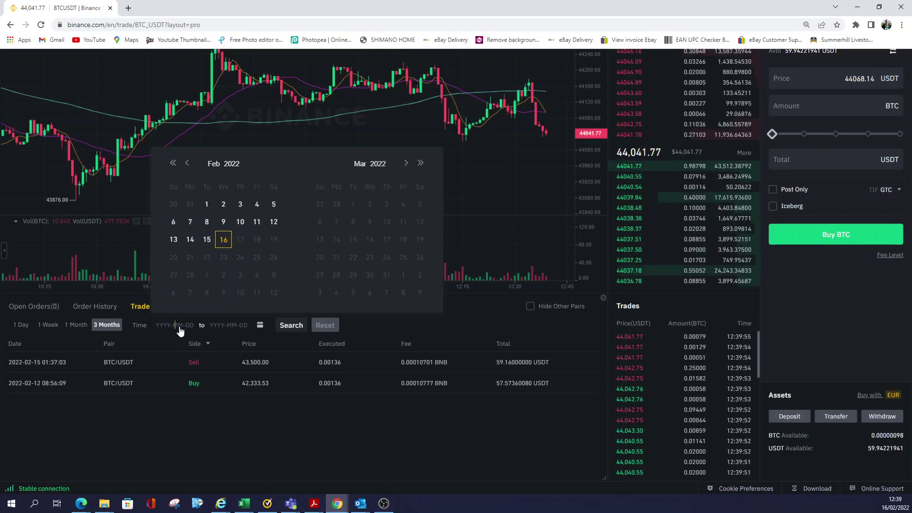
pyautogui.click(173, 163)
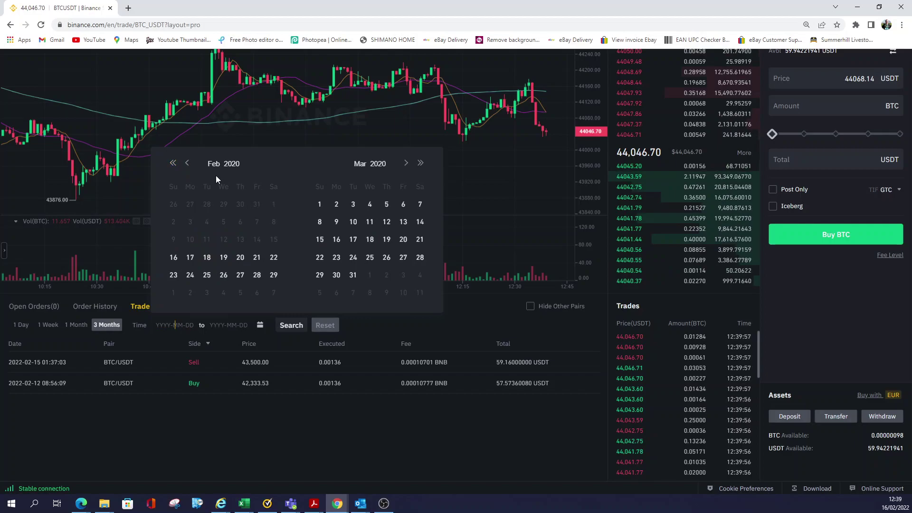
pyautogui.click(421, 163)
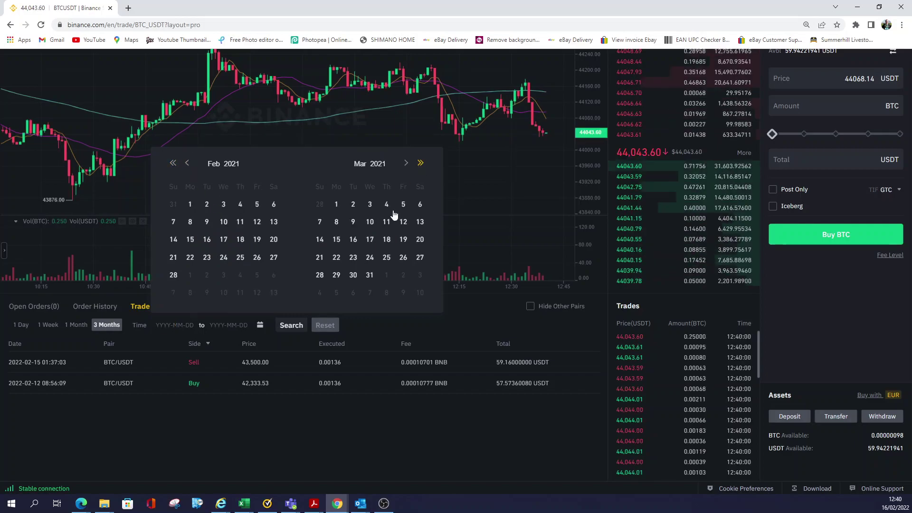
pyautogui.click(190, 205)
pyautogui.click(406, 163)
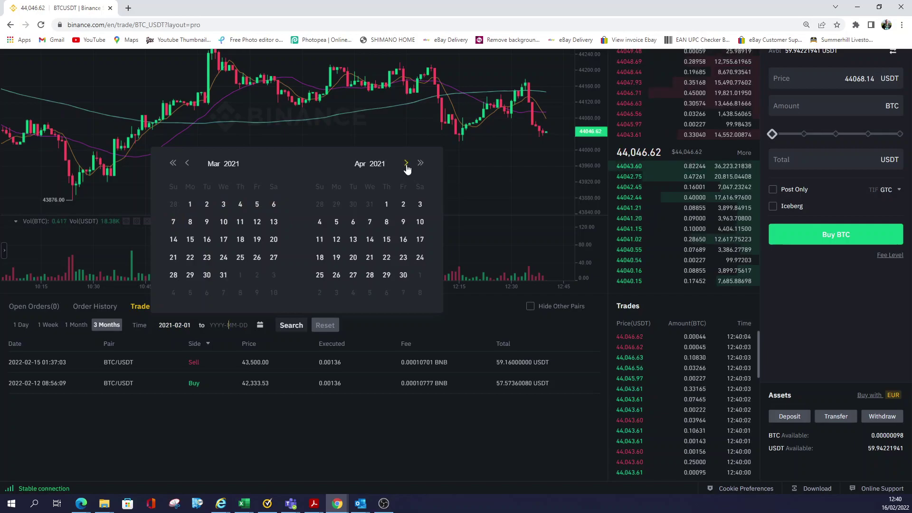
# Step: Set the end date to 30 April 2021 and search the trade history
pyautogui.click(404, 277)
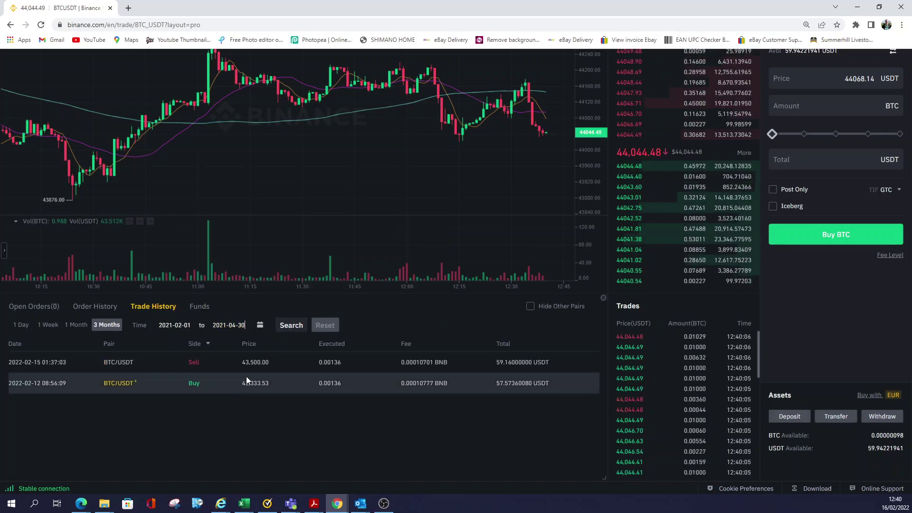
pyautogui.click(291, 325)
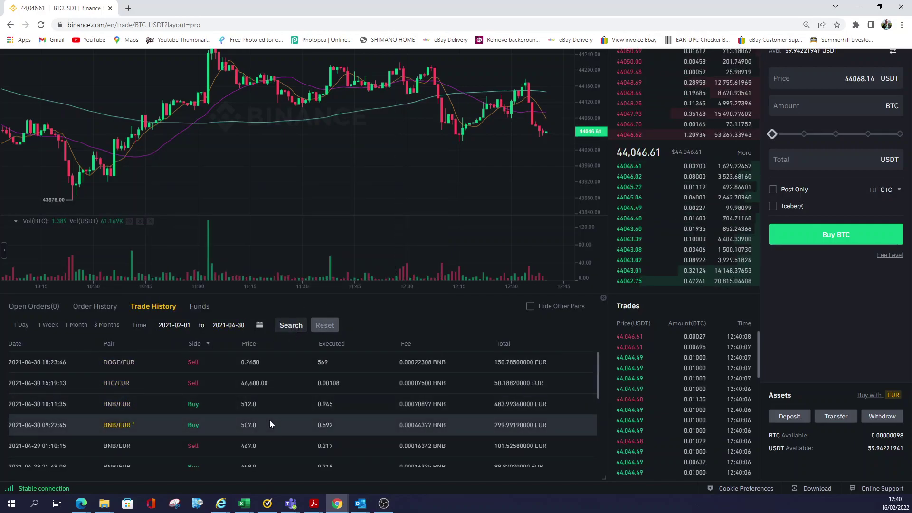